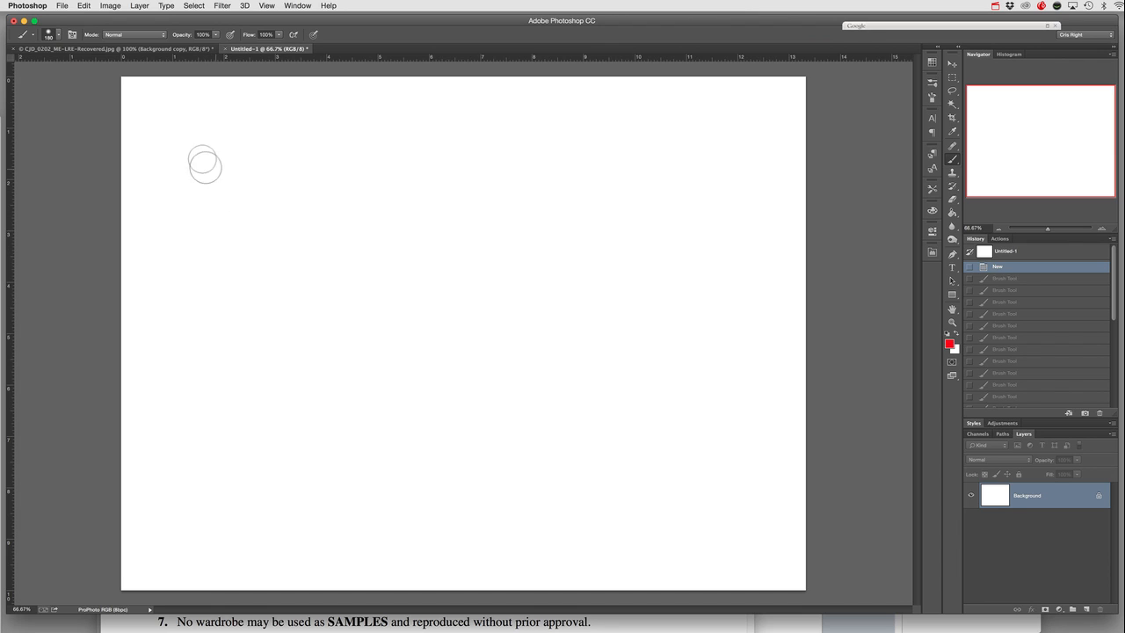
# - Paint a long vertical red brush stroke and two small dabs beside it at 100% opacity and flow
pyautogui.moveTo(201, 149)
pyautogui.mouseDown()
pyautogui.moveTo(190, 350)
pyautogui.moveTo(198, 141)
pyautogui.moveTo(188, 369)
pyautogui.mouseUp()
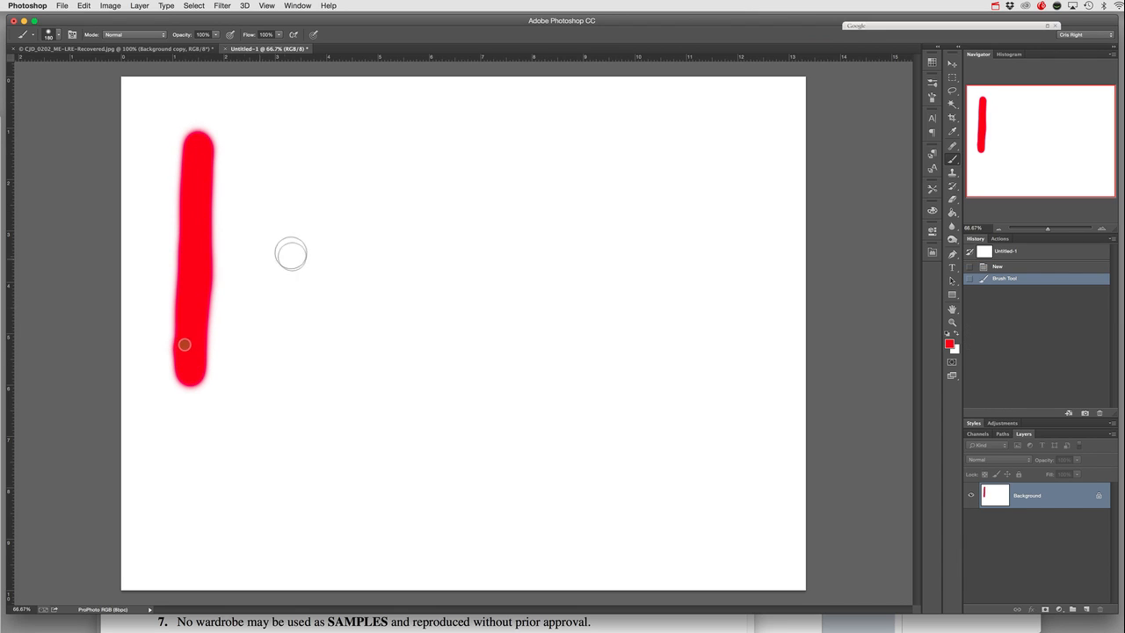
pyautogui.click(249, 157)
pyautogui.moveTo(251, 206); pyautogui.dragTo(245, 215)
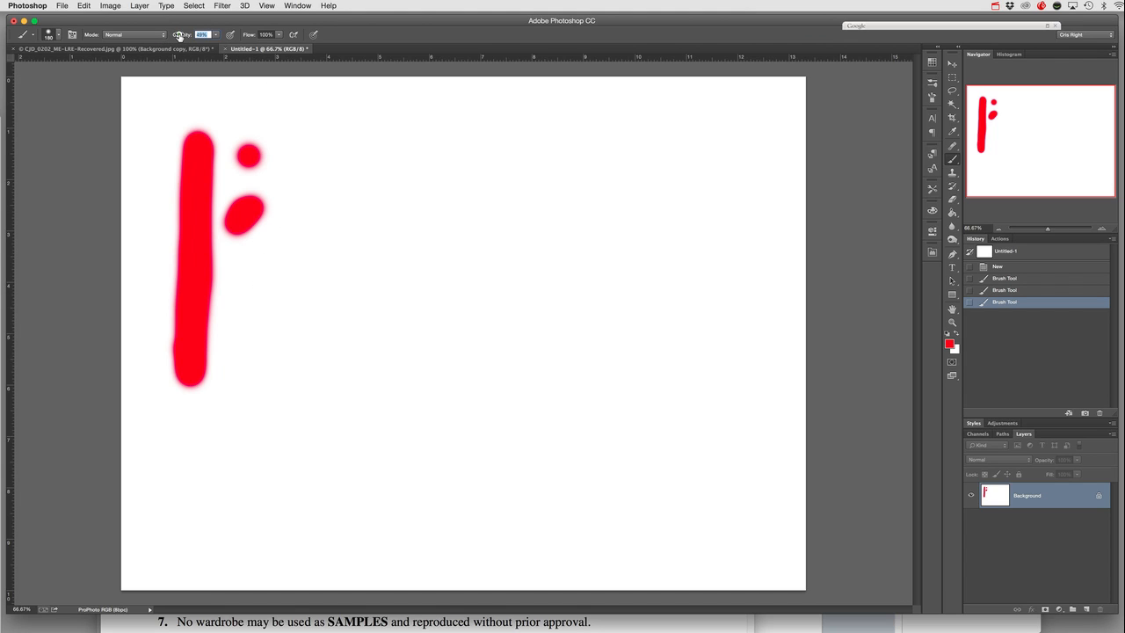
# - Set the brush opacity to 50% and paint a vertical stroke with overlapping strokes across and along it
pyautogui.moveTo(180, 36); pyautogui.dragTo(180, 36)
pyautogui.moveTo(337, 142)
pyautogui.mouseDown()
pyautogui.moveTo(321, 376)
pyautogui.moveTo(334, 143)
pyautogui.mouseUp()
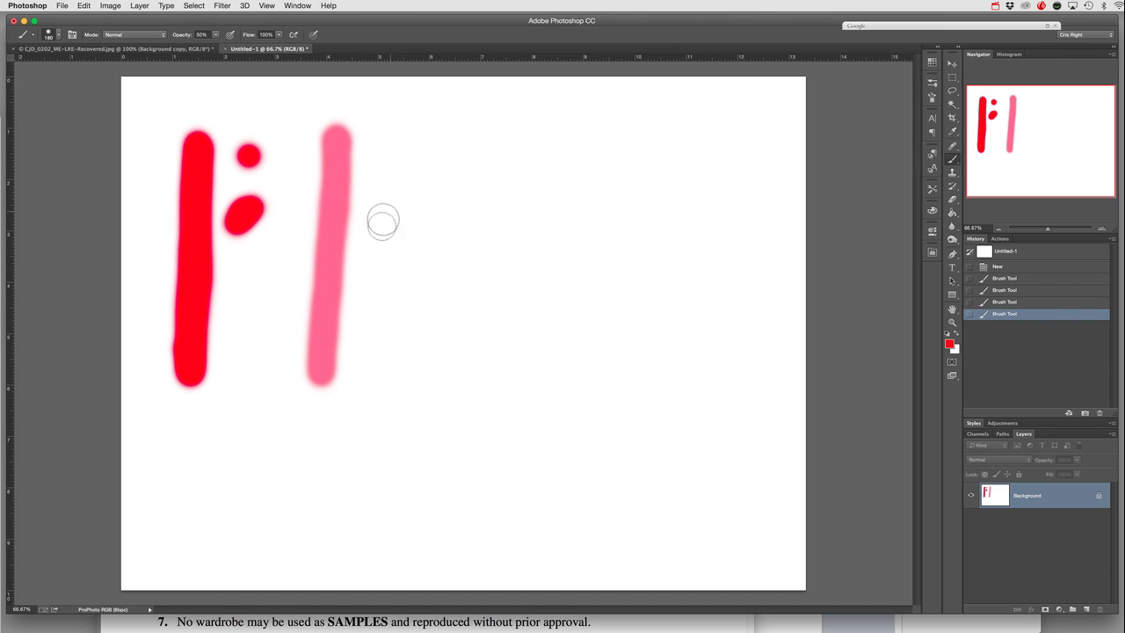
pyautogui.moveTo(385, 226)
pyautogui.mouseDown()
pyautogui.moveTo(279, 290)
pyautogui.moveTo(392, 221)
pyautogui.mouseUp()
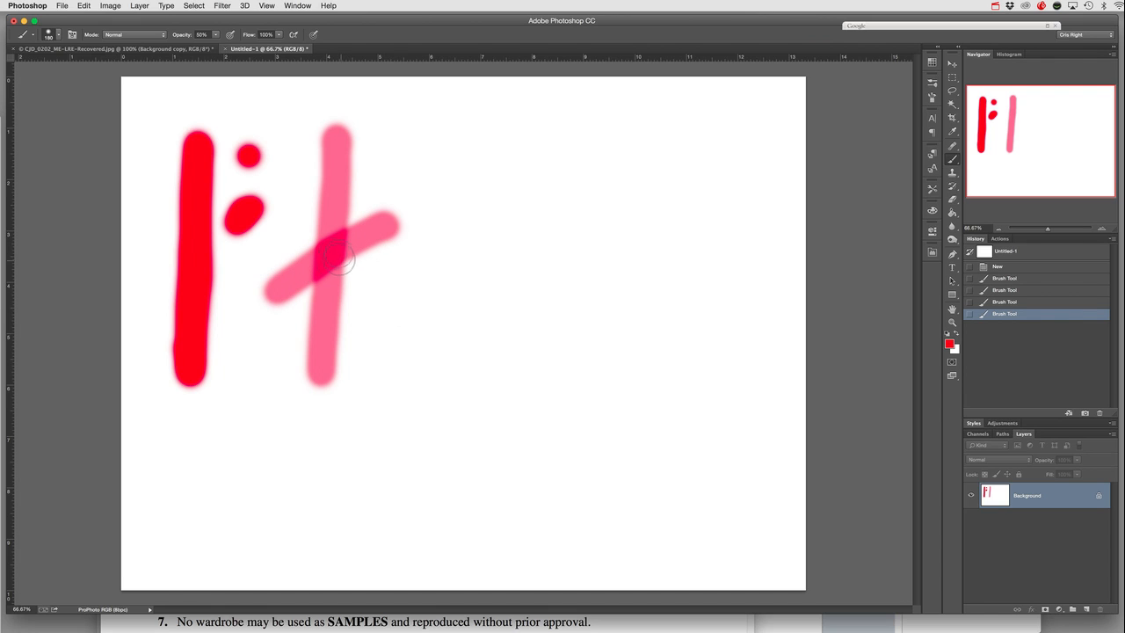
pyautogui.moveTo(303, 268); pyautogui.dragTo(297, 285)
pyautogui.moveTo(329, 252); pyautogui.dragTo(302, 279)
pyautogui.moveTo(335, 180)
pyautogui.mouseDown()
pyautogui.moveTo(320, 327)
pyautogui.moveTo(326, 196)
pyautogui.mouseUp()
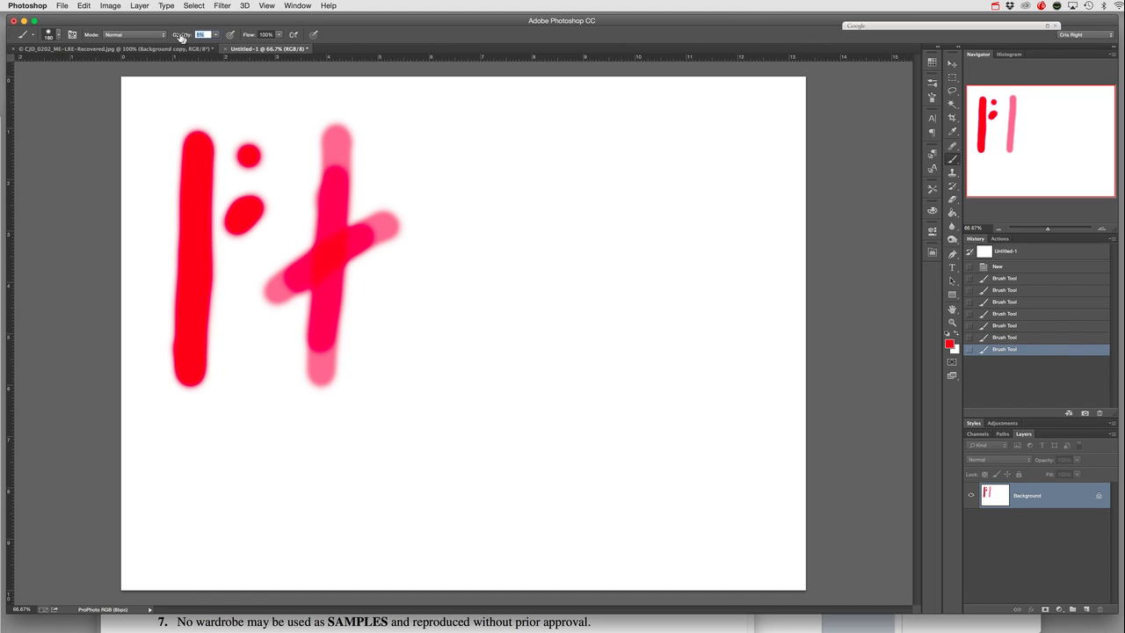
# - Set the brush opacity to 100% and flow to 50%, and build up a solid red blob beside the crossed strokes
pyautogui.moveTo(219, 33); pyautogui.dragTo(221, 33)
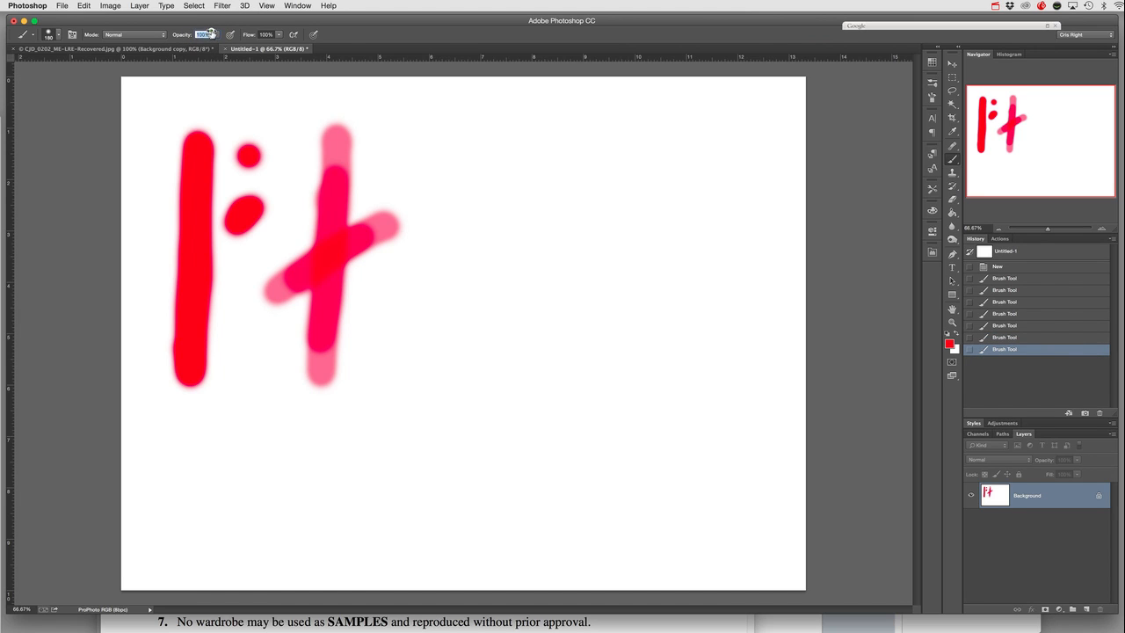
pyautogui.click(279, 35)
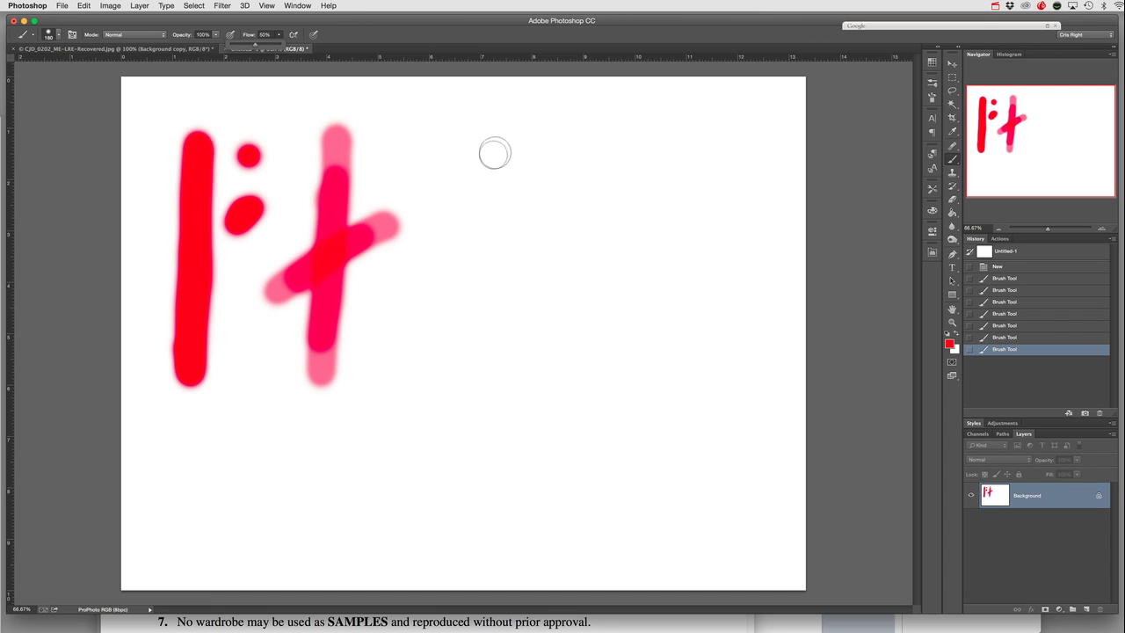
pyautogui.moveTo(519, 139)
pyautogui.mouseDown()
pyautogui.moveTo(460, 244)
pyautogui.moveTo(446, 308)
pyautogui.moveTo(521, 252)
pyautogui.moveTo(484, 171)
pyautogui.moveTo(451, 249)
pyautogui.moveTo(501, 222)
pyautogui.moveTo(470, 277)
pyautogui.moveTo(525, 220)
pyautogui.moveTo(517, 166)
pyautogui.moveTo(469, 163)
pyautogui.moveTo(448, 208)
pyautogui.moveTo(508, 265)
pyautogui.moveTo(516, 181)
pyautogui.mouseUp()
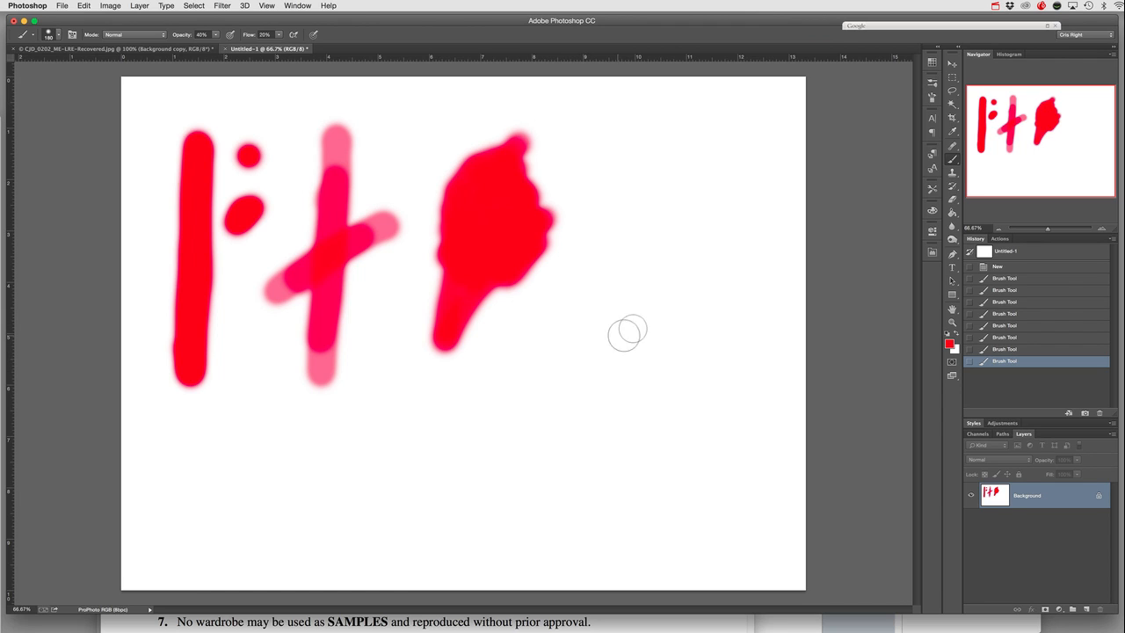
# - Paint a diagonal patch of overlapping strokes below the red blob using 40% opacity and 20% flow
pyautogui.moveTo(653, 317)
pyautogui.mouseDown()
pyautogui.moveTo(563, 381)
pyautogui.moveTo(534, 432)
pyautogui.moveTo(586, 359)
pyautogui.moveTo(668, 322)
pyautogui.moveTo(620, 353)
pyautogui.moveTo(556, 436)
pyautogui.moveTo(605, 366)
pyautogui.moveTo(662, 326)
pyautogui.moveTo(587, 368)
pyautogui.moveTo(647, 308)
pyautogui.moveTo(578, 382)
pyautogui.moveTo(640, 319)
pyautogui.moveTo(599, 378)
pyautogui.moveTo(640, 342)
pyautogui.moveTo(588, 391)
pyautogui.moveTo(671, 332)
pyautogui.moveTo(598, 414)
pyautogui.moveTo(669, 348)
pyautogui.moveTo(644, 342)
pyautogui.moveTo(609, 372)
pyautogui.moveTo(657, 331)
pyautogui.moveTo(583, 388)
pyautogui.moveTo(666, 323)
pyautogui.moveTo(613, 377)
pyautogui.moveTo(663, 344)
pyautogui.moveTo(649, 366)
pyautogui.moveTo(666, 356)
pyautogui.moveTo(623, 402)
pyautogui.moveTo(595, 401)
pyautogui.moveTo(643, 371)
pyautogui.moveTo(620, 343)
pyautogui.mouseUp()
pyautogui.moveTo(571, 440)
pyautogui.mouseDown()
pyautogui.moveTo(596, 405)
pyautogui.moveTo(586, 412)
pyautogui.moveTo(597, 422)
pyautogui.moveTo(618, 419)
pyautogui.moveTo(665, 388)
pyautogui.moveTo(618, 434)
pyautogui.moveTo(656, 400)
pyautogui.moveTo(633, 402)
pyautogui.moveTo(654, 343)
pyautogui.moveTo(641, 318)
pyautogui.moveTo(613, 325)
pyautogui.moveTo(557, 383)
pyautogui.moveTo(543, 380)
pyautogui.moveTo(491, 450)
pyautogui.moveTo(526, 416)
pyautogui.moveTo(493, 471)
pyautogui.moveTo(529, 416)
pyautogui.moveTo(487, 488)
pyautogui.moveTo(514, 433)
pyautogui.moveTo(498, 491)
pyautogui.moveTo(518, 458)
pyautogui.moveTo(520, 488)
pyautogui.moveTo(541, 454)
pyautogui.moveTo(546, 468)
pyautogui.moveTo(543, 443)
pyautogui.moveTo(621, 416)
pyautogui.moveTo(654, 383)
pyautogui.moveTo(622, 416)
pyautogui.moveTo(649, 382)
pyautogui.moveTo(621, 411)
pyautogui.moveTo(632, 390)
pyautogui.moveTo(603, 386)
pyautogui.moveTo(580, 406)
pyautogui.moveTo(575, 389)
pyautogui.moveTo(553, 413)
pyautogui.moveTo(641, 329)
pyautogui.mouseUp()
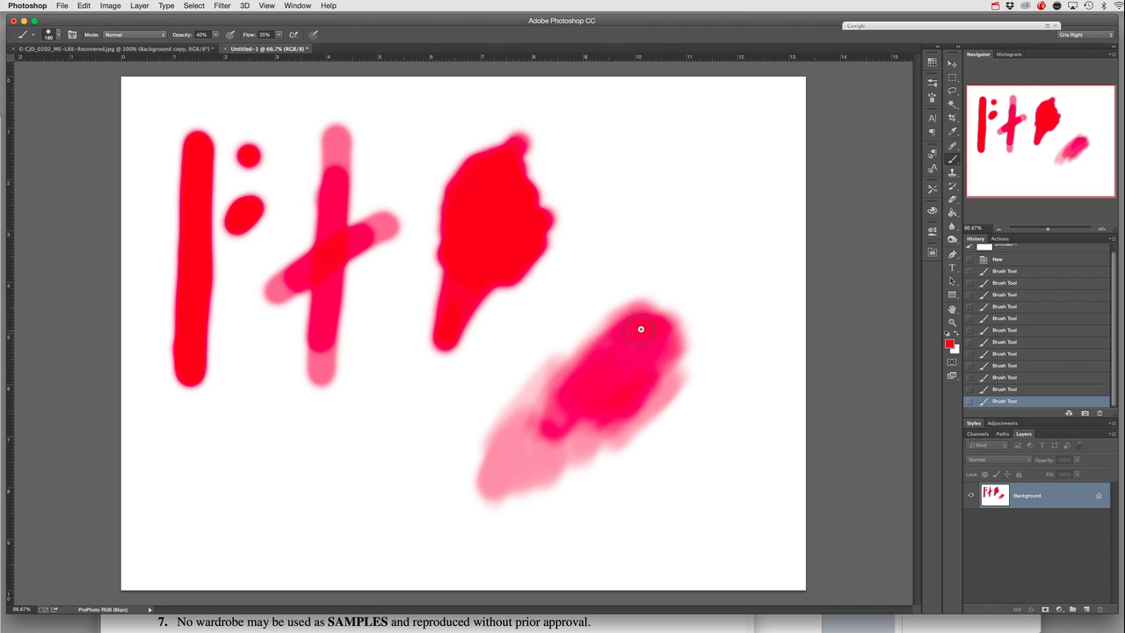
pyautogui.moveTo(600, 359)
pyautogui.mouseDown()
pyautogui.moveTo(541, 427)
pyautogui.moveTo(593, 383)
pyautogui.moveTo(635, 391)
pyautogui.mouseUp()
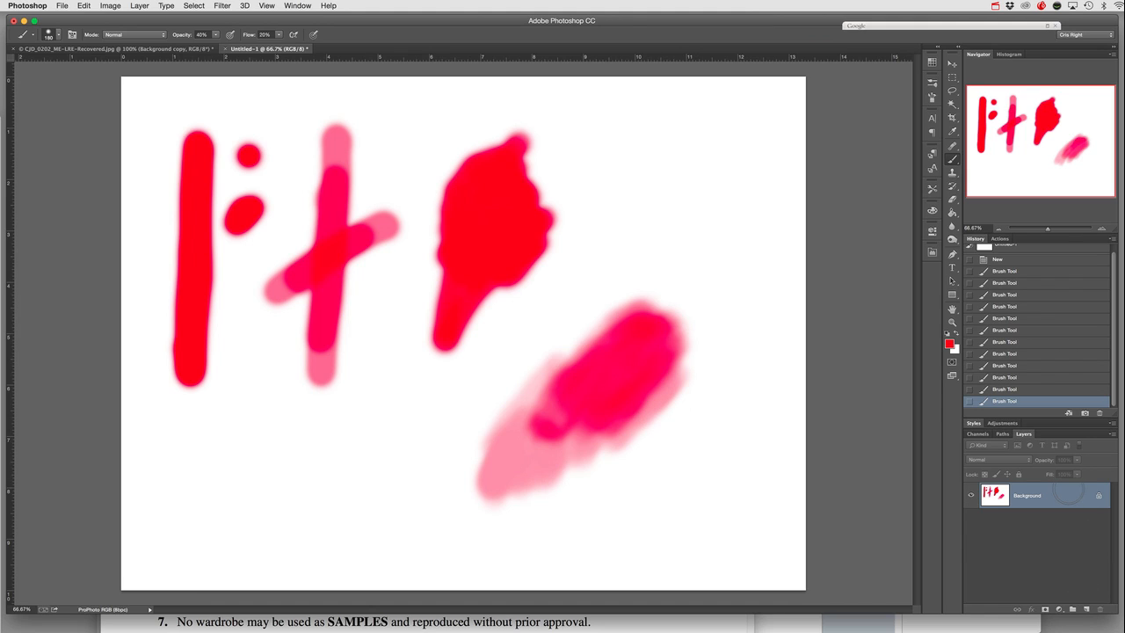
# - Duplicate the Background layer and add a white layer mask to the copy
pyautogui.press('super+j')
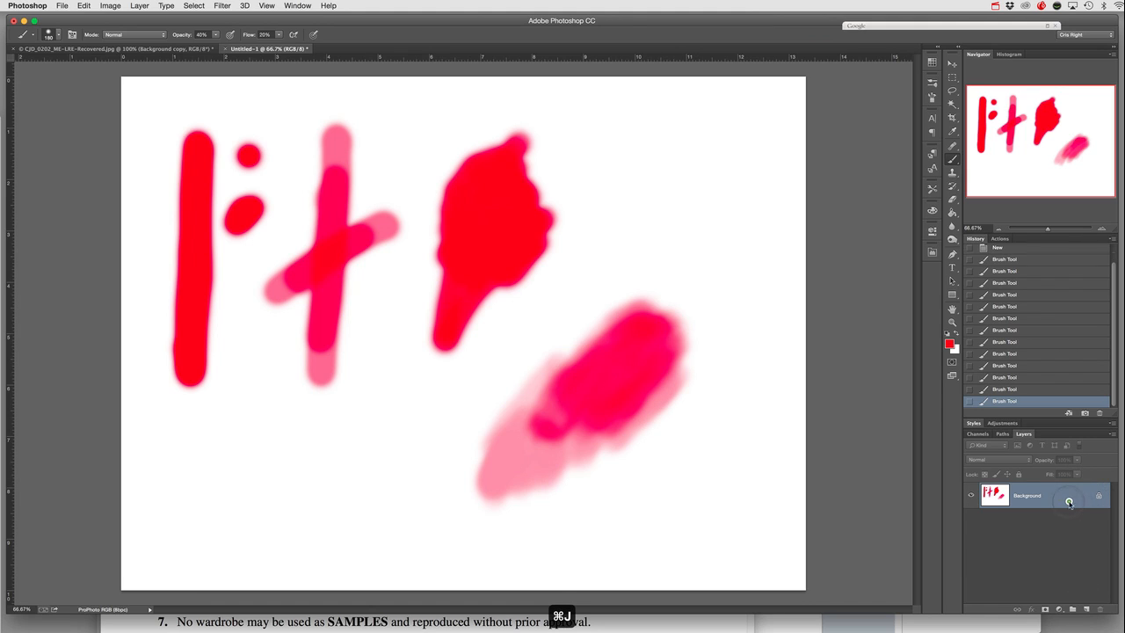
pyautogui.click(1046, 608)
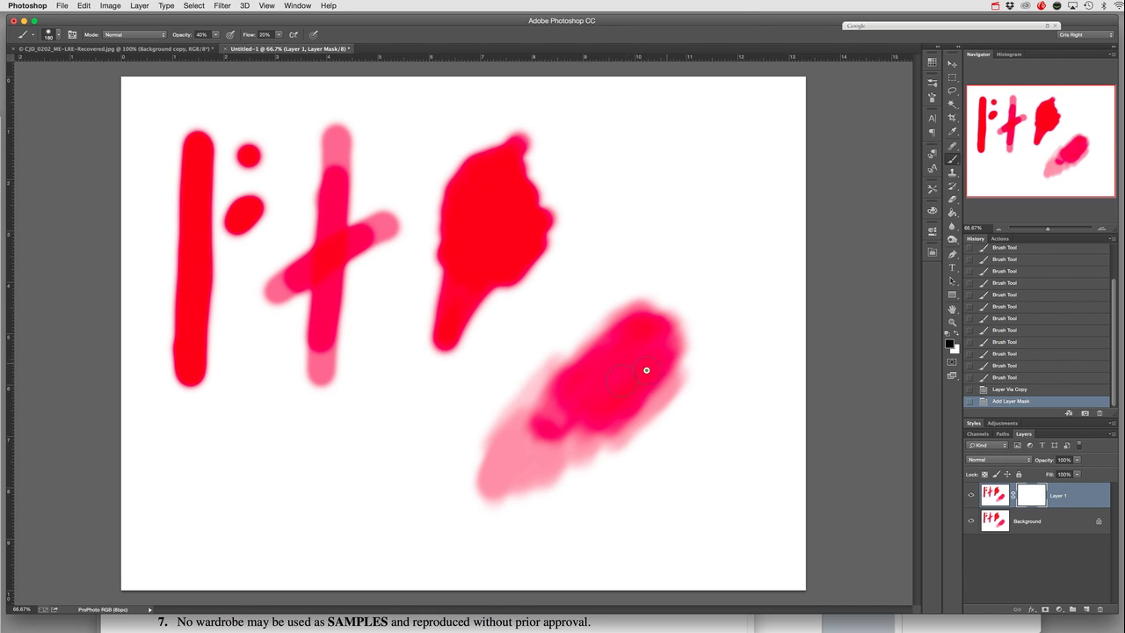
# - Paint black on the mask over the diagonal patch and toggle the Background layer's visibility to check the masking
pyautogui.moveTo(666, 399); pyautogui.dragTo(651, 396)
pyautogui.moveTo(635, 379); pyautogui.dragTo(671, 374)
pyautogui.click(970, 520)
pyautogui.click(970, 519)
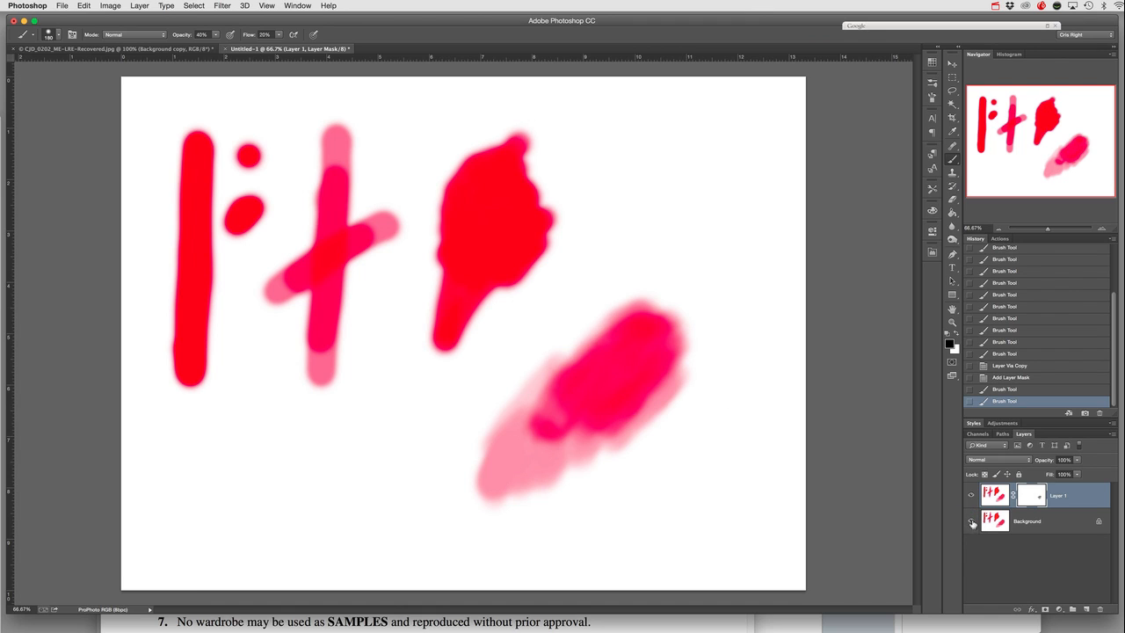
# - Add a white Solid Color fill layer directly above the Background layer
pyautogui.click(1046, 526)
pyautogui.click(1059, 608)
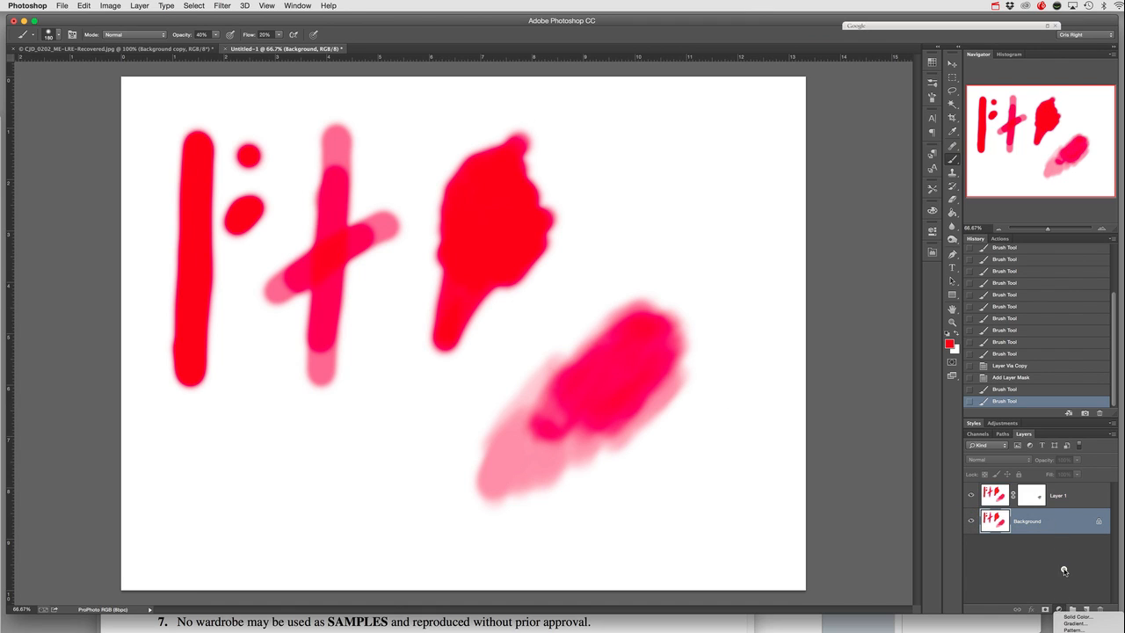
pyautogui.click(1076, 617)
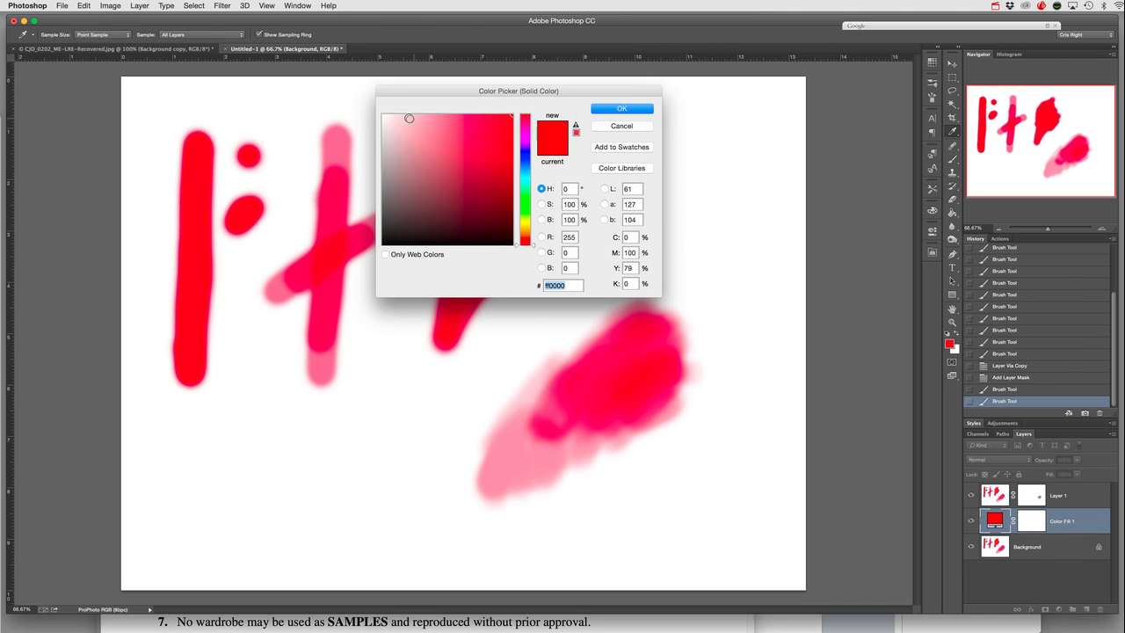
pyautogui.click(608, 109)
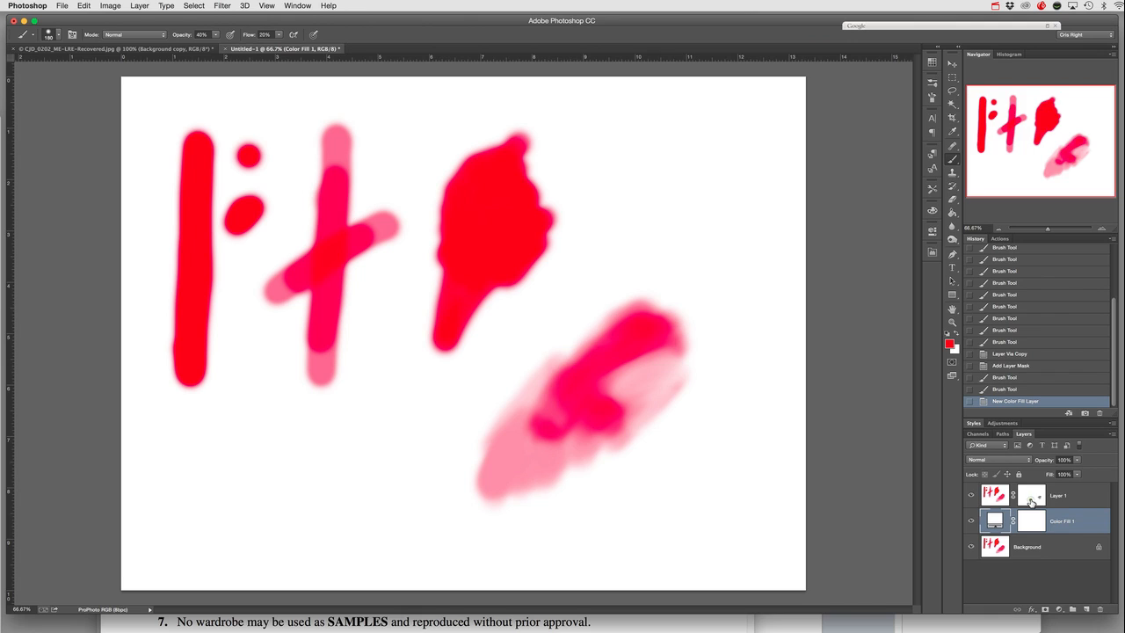
# - Paint black on Layer 1's mask with repeated strokes to fade the upper part of the diagonal patch
pyautogui.click(1032, 498)
pyautogui.moveTo(665, 360)
pyautogui.mouseDown()
pyautogui.moveTo(625, 365)
pyautogui.moveTo(636, 347)
pyautogui.moveTo(612, 363)
pyautogui.moveTo(644, 363)
pyautogui.moveTo(606, 397)
pyautogui.moveTo(619, 416)
pyautogui.moveTo(652, 360)
pyautogui.moveTo(627, 348)
pyautogui.moveTo(602, 375)
pyautogui.moveTo(646, 340)
pyautogui.moveTo(614, 363)
pyautogui.mouseUp()
pyautogui.moveTo(648, 400)
pyautogui.mouseDown()
pyautogui.moveTo(617, 417)
pyautogui.moveTo(601, 394)
pyautogui.moveTo(609, 373)
pyautogui.moveTo(589, 382)
pyautogui.moveTo(600, 409)
pyautogui.moveTo(628, 407)
pyautogui.moveTo(655, 377)
pyautogui.moveTo(659, 350)
pyautogui.moveTo(632, 353)
pyautogui.moveTo(596, 395)
pyautogui.moveTo(618, 381)
pyautogui.moveTo(589, 393)
pyautogui.moveTo(613, 423)
pyautogui.mouseUp()
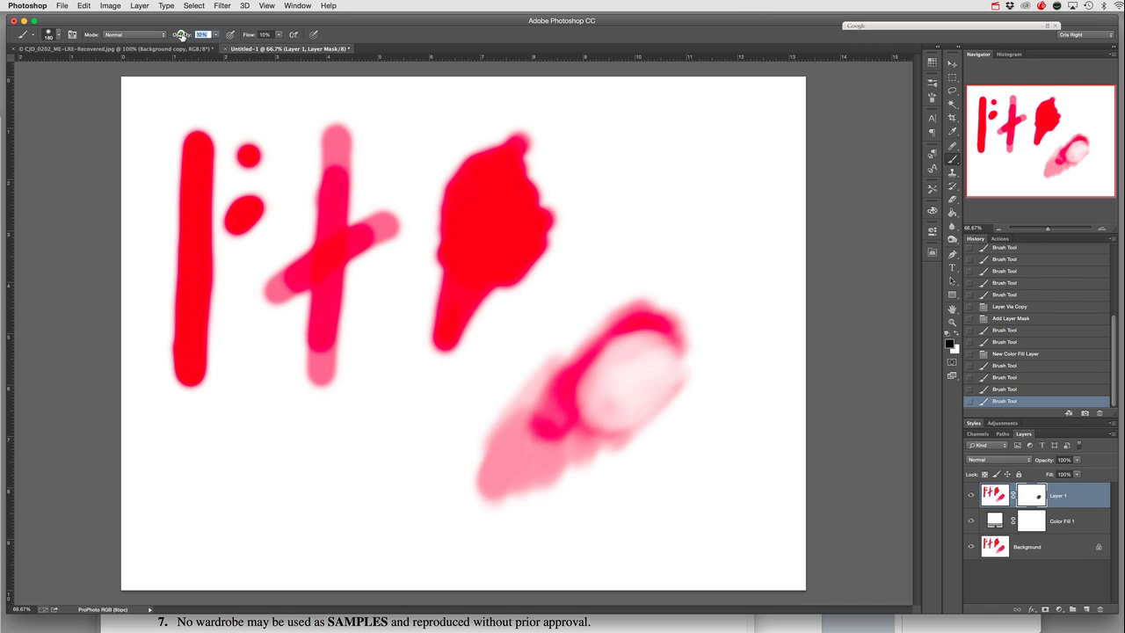
# - Paint black on Layer 1's mask at 32% opacity and 10% flow to gradually fade the middle of the red blob
pyautogui.moveTo(471, 259); pyautogui.dragTo(540, 171)
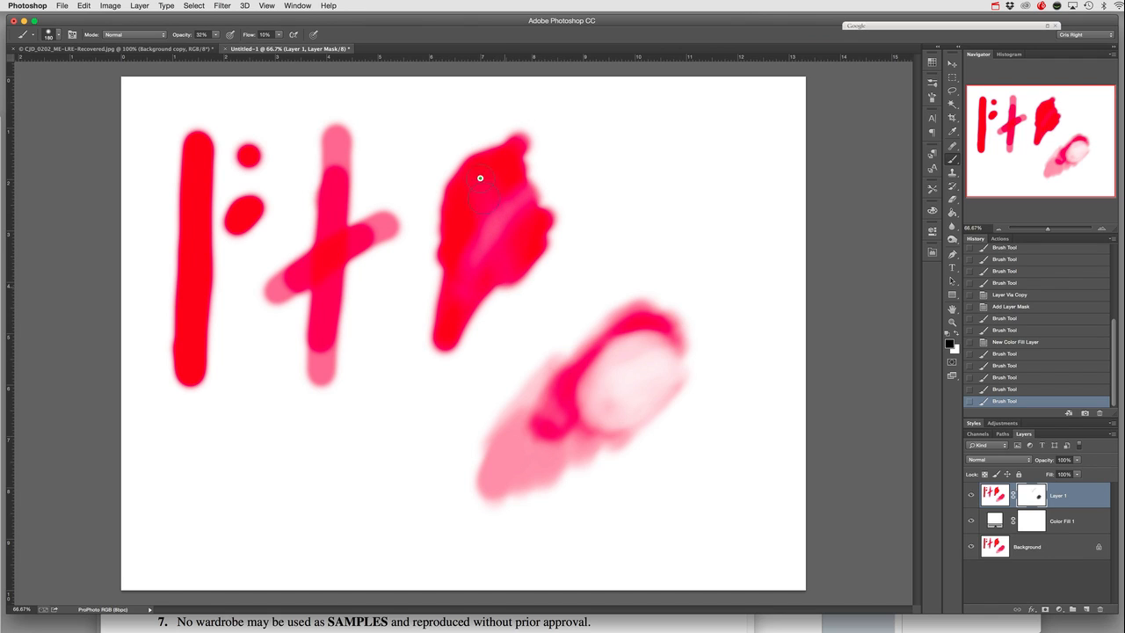
pyautogui.moveTo(473, 254)
pyautogui.mouseDown()
pyautogui.moveTo(531, 221)
pyautogui.moveTo(500, 240)
pyautogui.moveTo(493, 207)
pyautogui.moveTo(472, 191)
pyautogui.moveTo(453, 244)
pyautogui.moveTo(468, 258)
pyautogui.moveTo(485, 267)
pyautogui.moveTo(506, 258)
pyautogui.moveTo(512, 205)
pyautogui.moveTo(495, 178)
pyautogui.moveTo(468, 196)
pyautogui.moveTo(457, 247)
pyautogui.moveTo(501, 254)
pyautogui.moveTo(511, 204)
pyautogui.mouseUp()
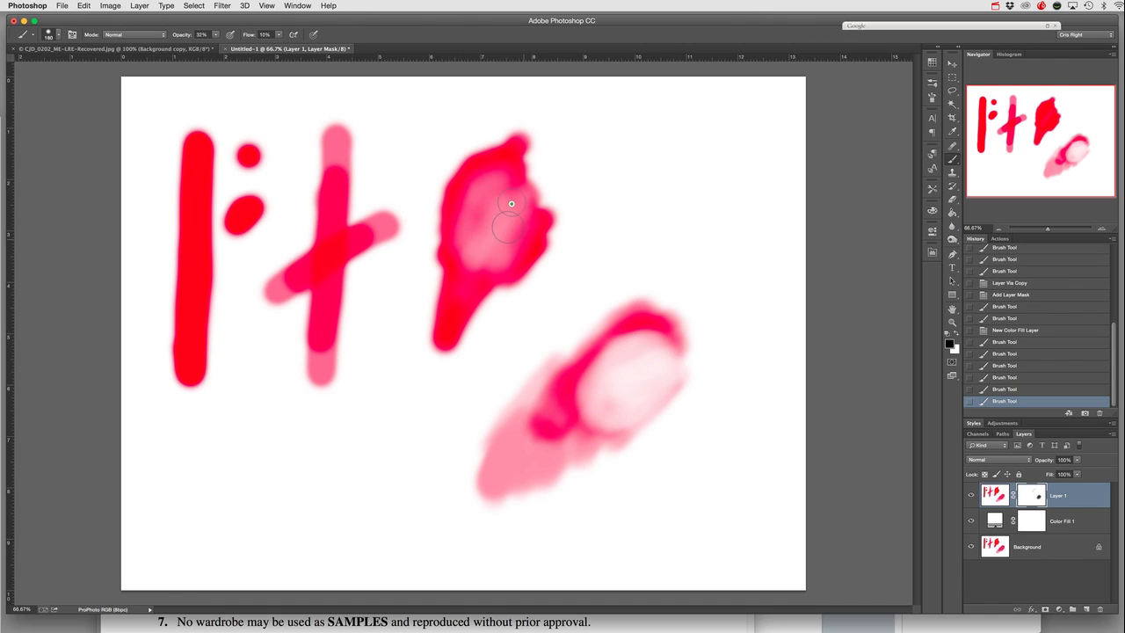
pyautogui.moveTo(466, 236)
pyautogui.mouseDown()
pyautogui.moveTo(520, 226)
pyautogui.moveTo(375, 119)
pyautogui.mouseUp()
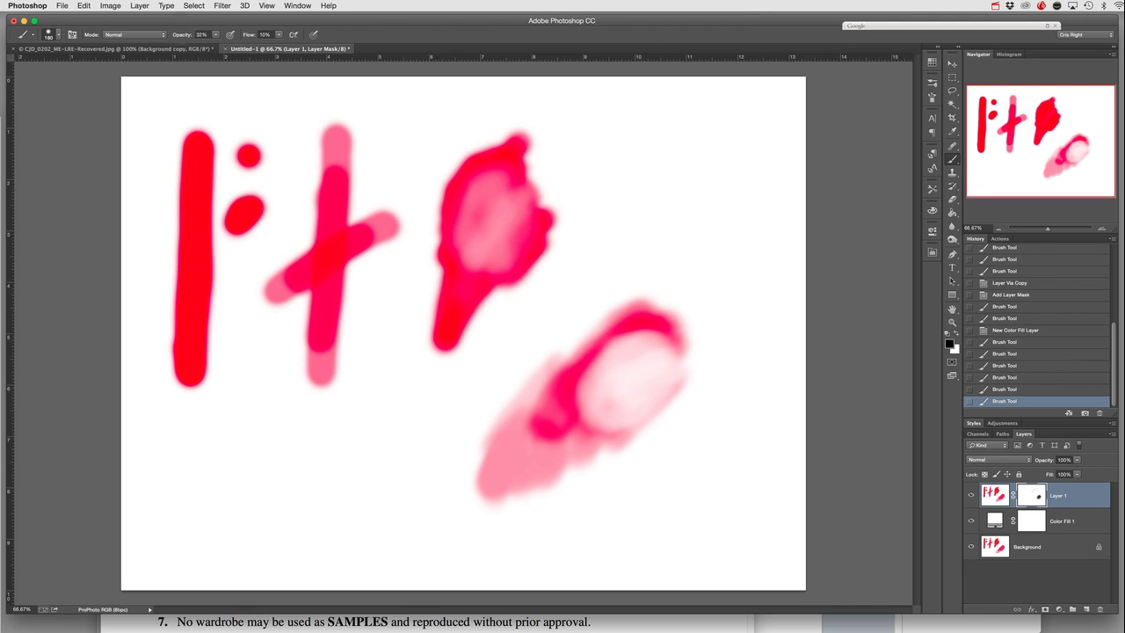
# - Set the brush flow to 100% and paint further across the red blob's lower part on Layer 1's mask
pyautogui.click(264, 34)
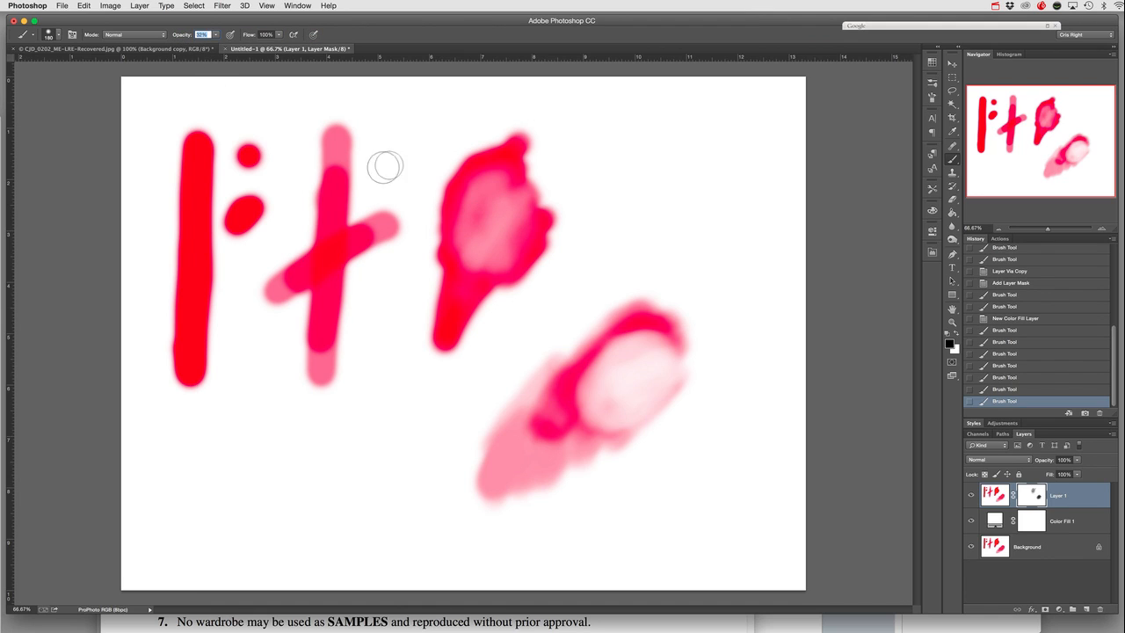
pyautogui.moveTo(390, 319)
pyautogui.mouseDown()
pyautogui.moveTo(546, 260)
pyautogui.moveTo(432, 321)
pyautogui.moveTo(475, 254)
pyautogui.moveTo(502, 237)
pyautogui.moveTo(492, 227)
pyautogui.mouseUp()
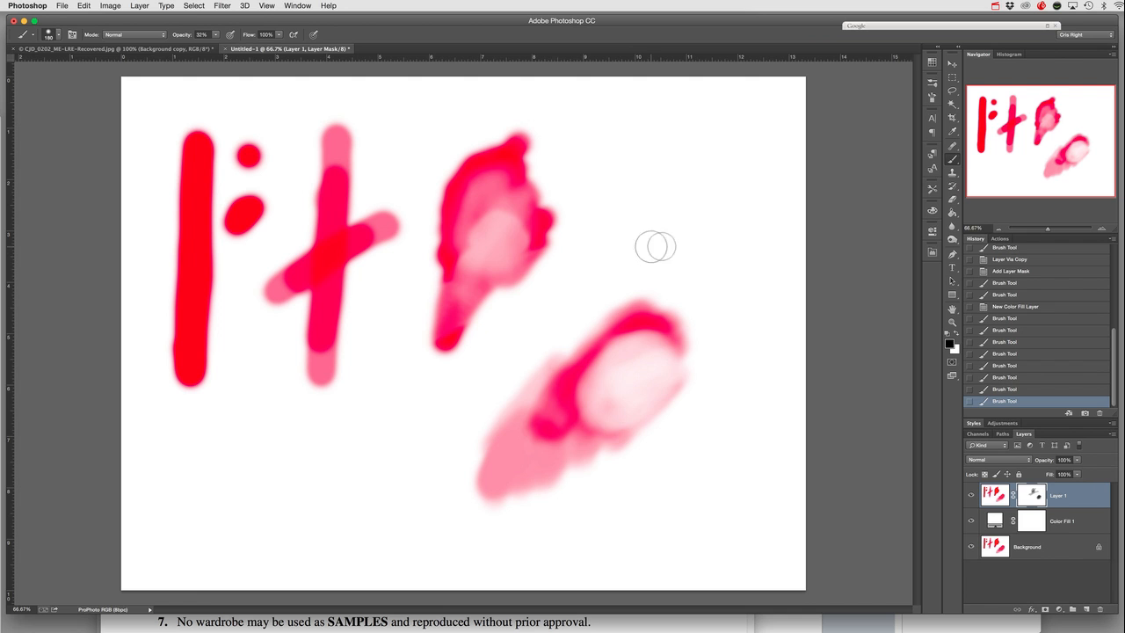
pyautogui.click(993, 8)
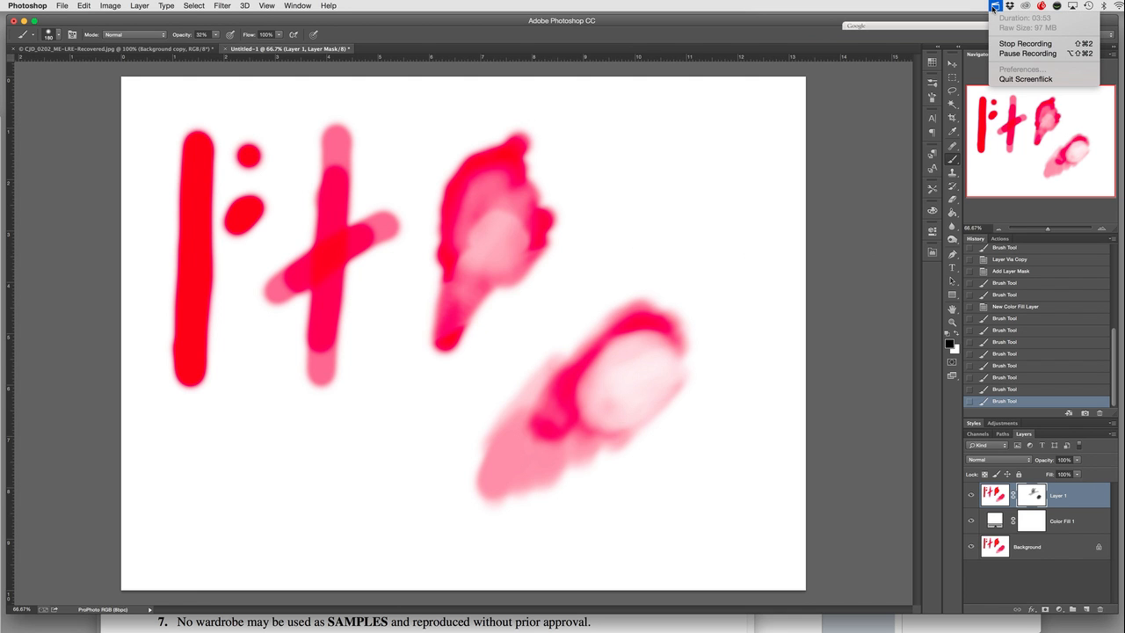
pyautogui.click(1020, 45)
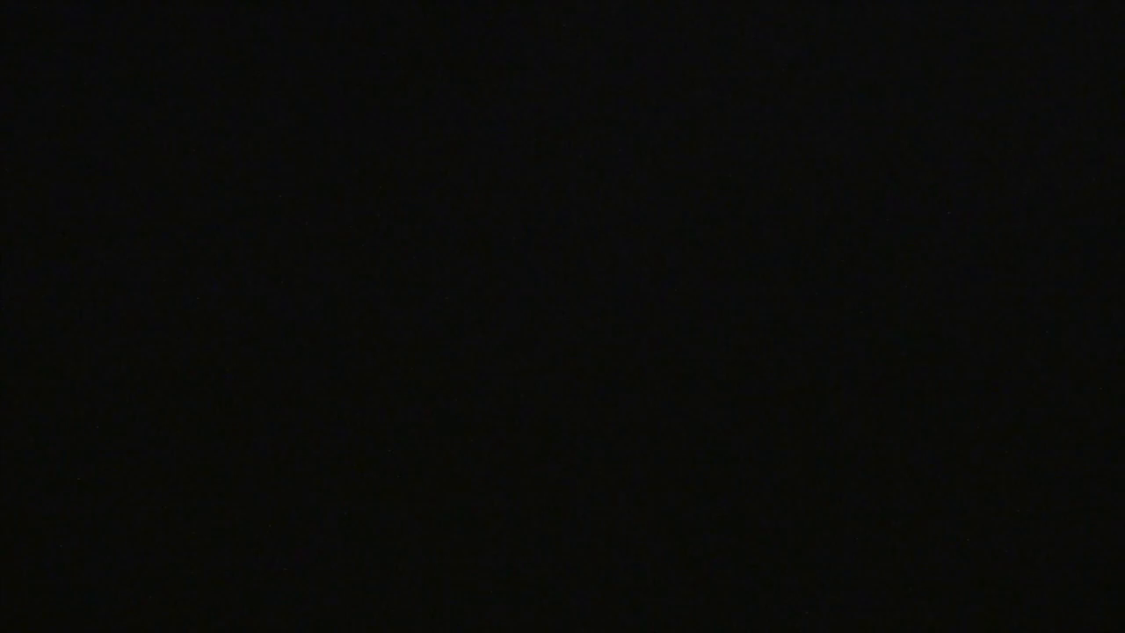